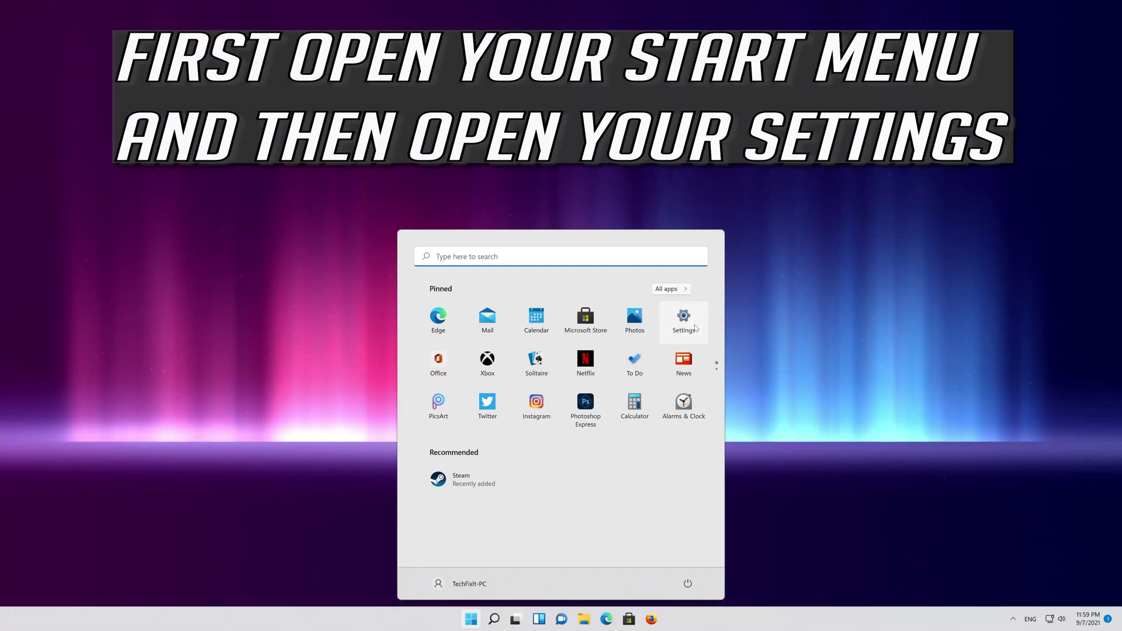
Step: Open Settings and go to System > Troubleshoot > Other troubleshooters
{"action": "left_click", "coordinate": [683, 320]}
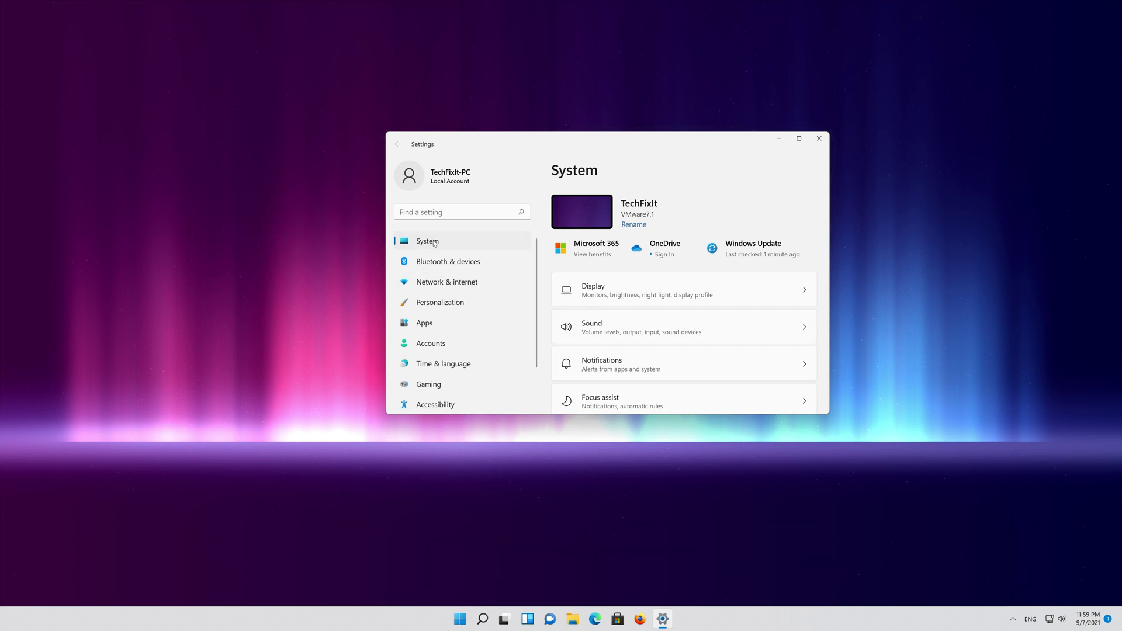
{"action": "scroll", "coordinate": [646, 324], "scroll_direction": "down", "scroll_amount": 3}
{"action": "scroll", "coordinate": [647, 328], "scroll_direction": "down", "scroll_amount": 3}
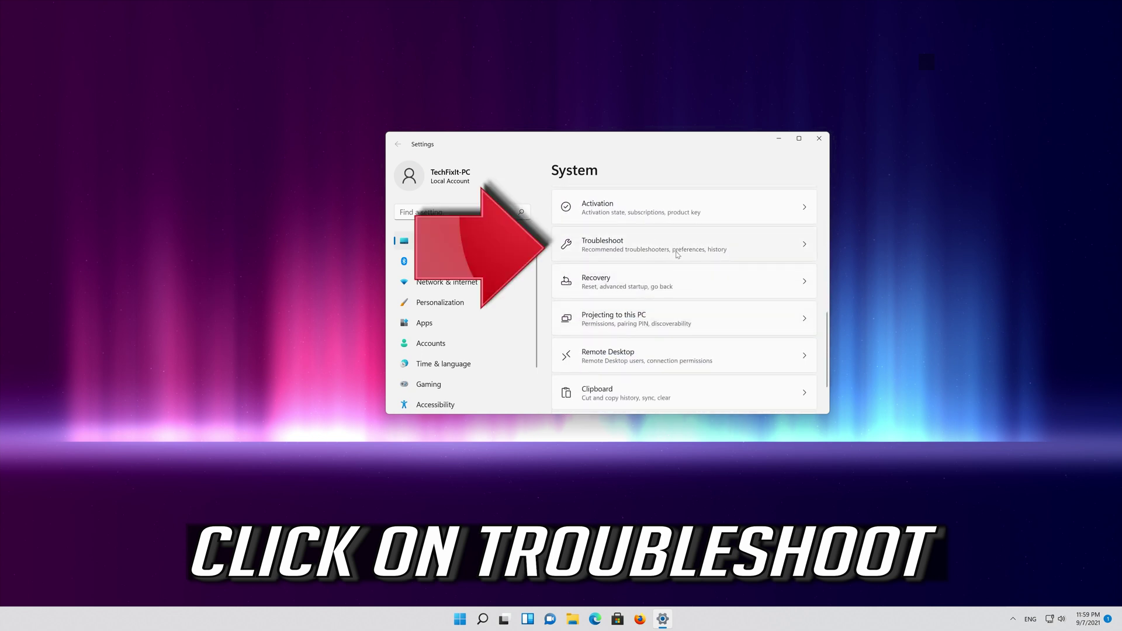
{"action": "left_click", "coordinate": [646, 250]}
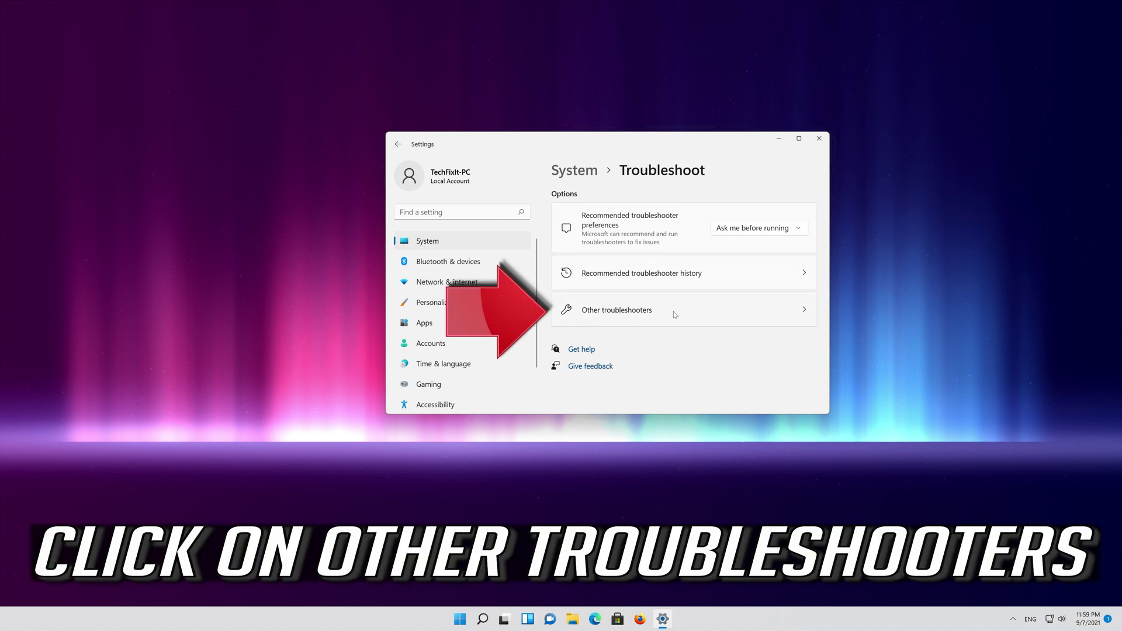
{"action": "left_click", "coordinate": [639, 316]}
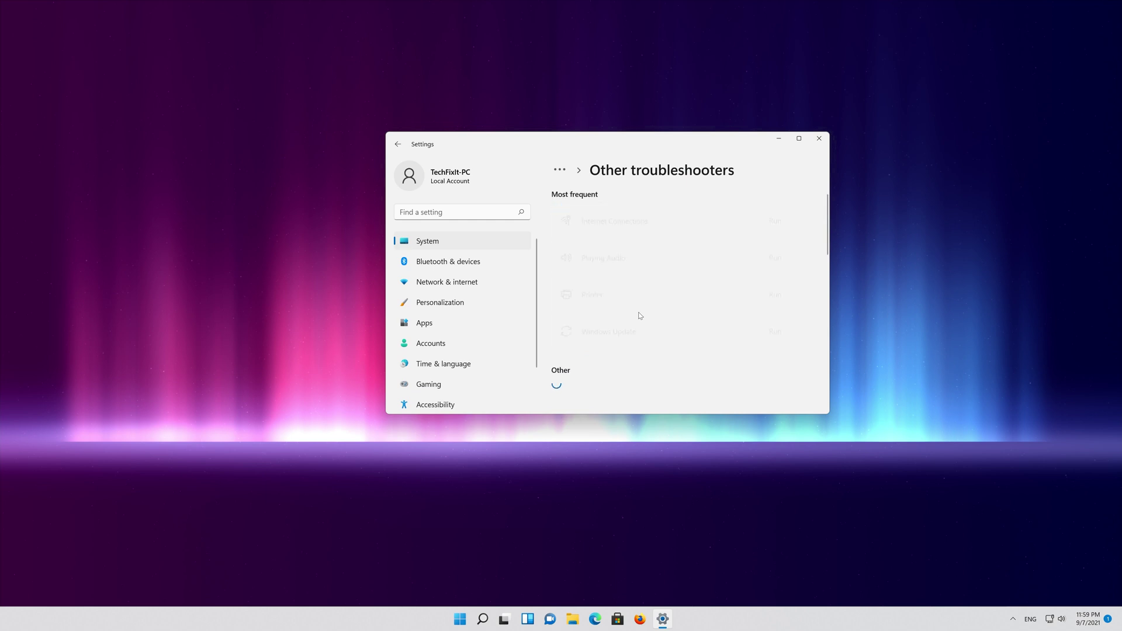
Step: Scroll the Other troubleshooters list down to the Keyboard troubleshooter
{"action": "scroll", "coordinate": [639, 315], "scroll_direction": "down", "scroll_amount": 3}
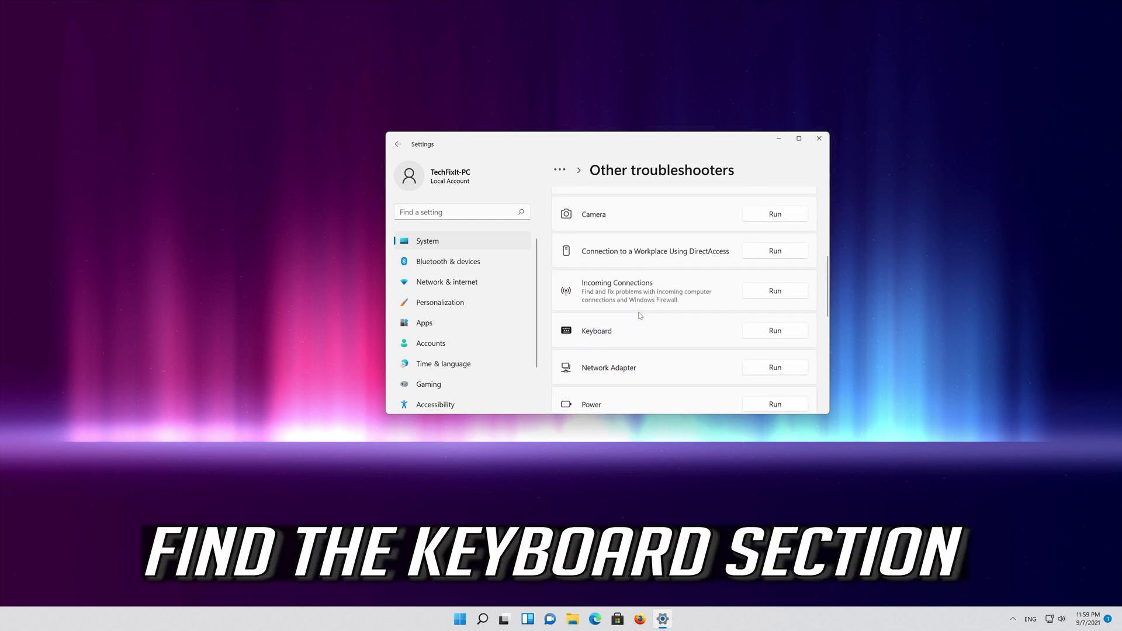
{"action": "scroll", "coordinate": [640, 316], "scroll_direction": "down", "scroll_amount": 1}
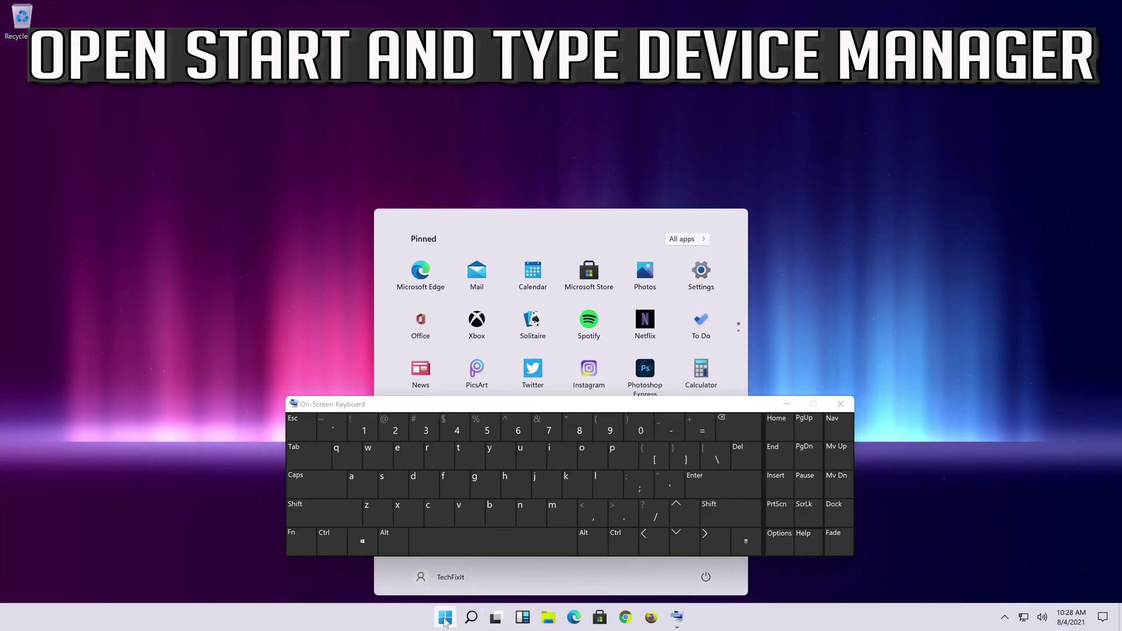
Step: Search Start for 'device manager' using the On-Screen Keyboard and open Device Manager
{"action": "left_click", "coordinate": [414, 481]}
{"action": "left_click", "coordinate": [397, 453]}
{"action": "left_click", "coordinate": [459, 519]}
{"action": "left_click", "coordinate": [549, 472]}
{"action": "left_click", "coordinate": [428, 519]}
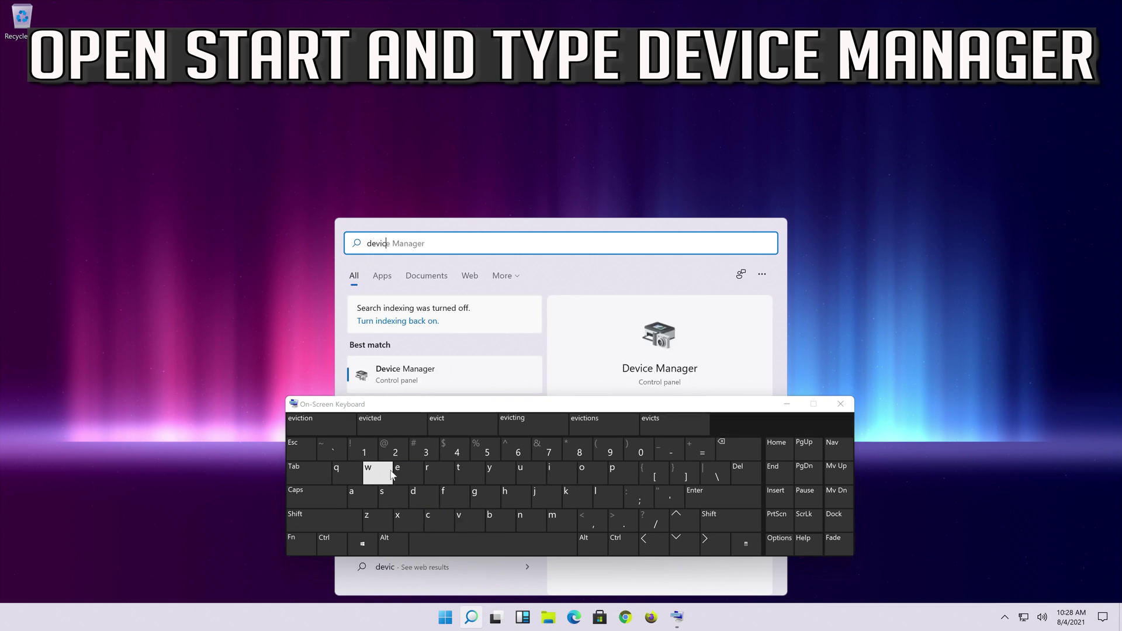
{"action": "left_click", "coordinate": [398, 474]}
{"action": "left_click", "coordinate": [491, 545]}
{"action": "left_click", "coordinate": [551, 520]}
{"action": "left_click", "coordinate": [361, 497]}
{"action": "left_click", "coordinate": [521, 521]}
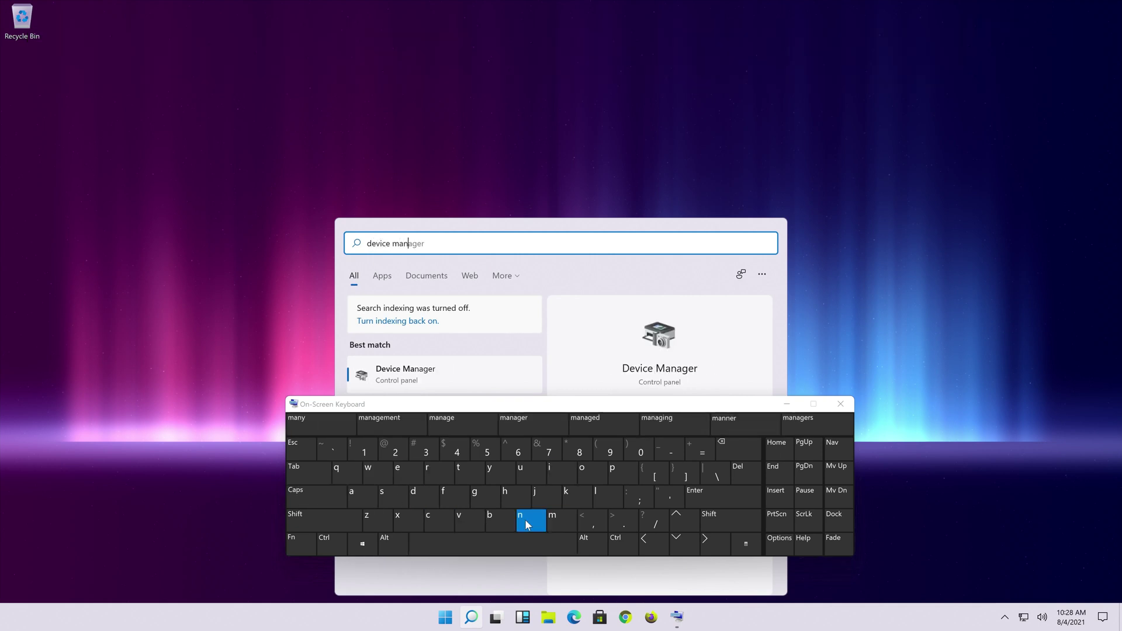
{"action": "left_click", "coordinate": [369, 500]}
{"action": "left_click", "coordinate": [476, 497]}
{"action": "left_click", "coordinate": [406, 472]}
{"action": "left_click", "coordinate": [449, 475]}
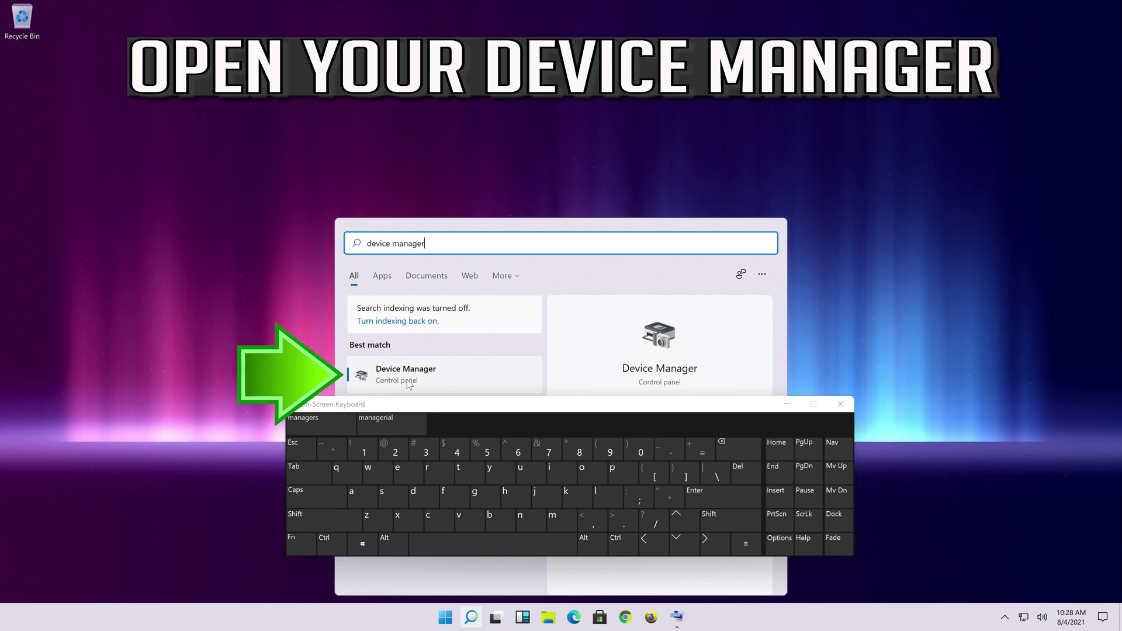
{"action": "left_click", "coordinate": [442, 372]}
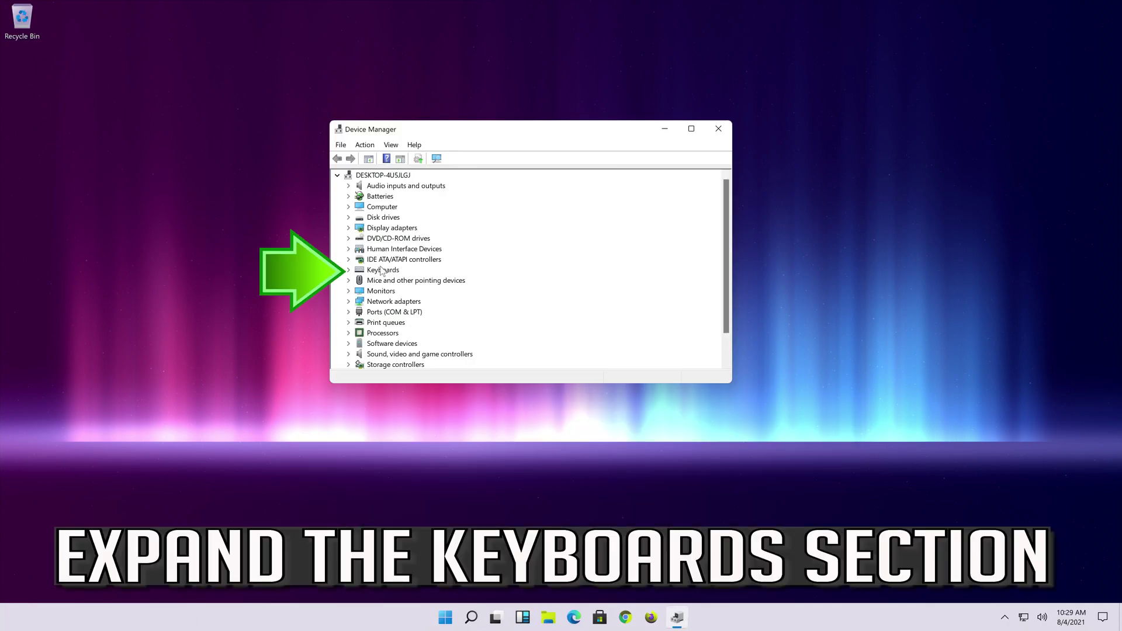
Step: Show the Standard PS/2 Keyboard's Driver tab, listing driver version 10.0.21996.1
{"action": "left_click", "coordinate": [348, 271]}
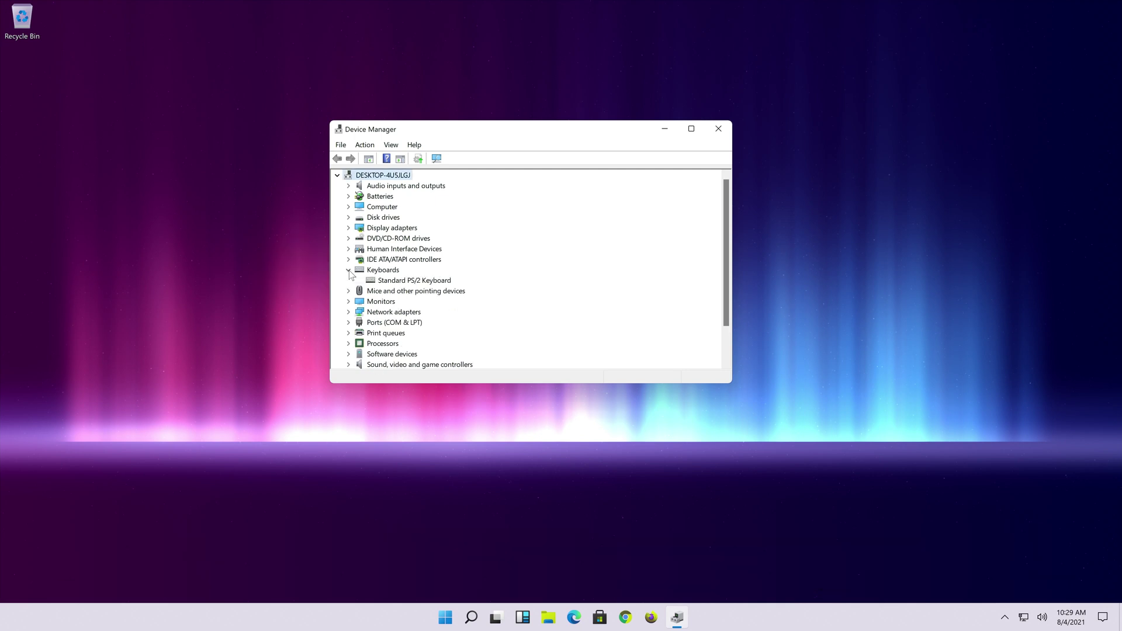
{"action": "right_click", "coordinate": [389, 283]}
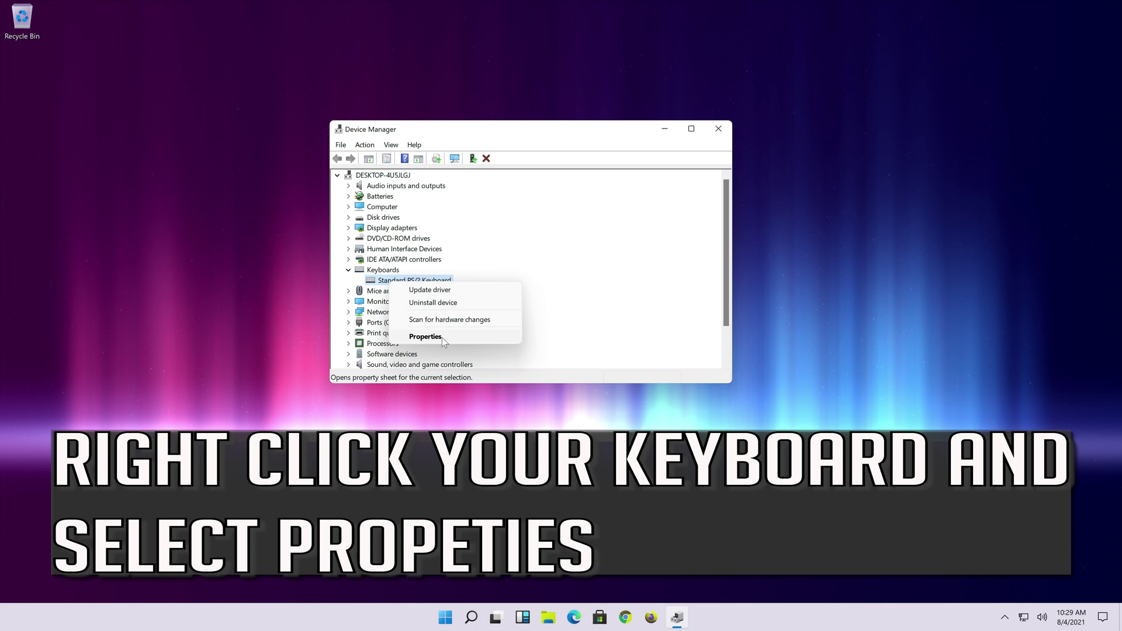
{"action": "left_click", "coordinate": [475, 336]}
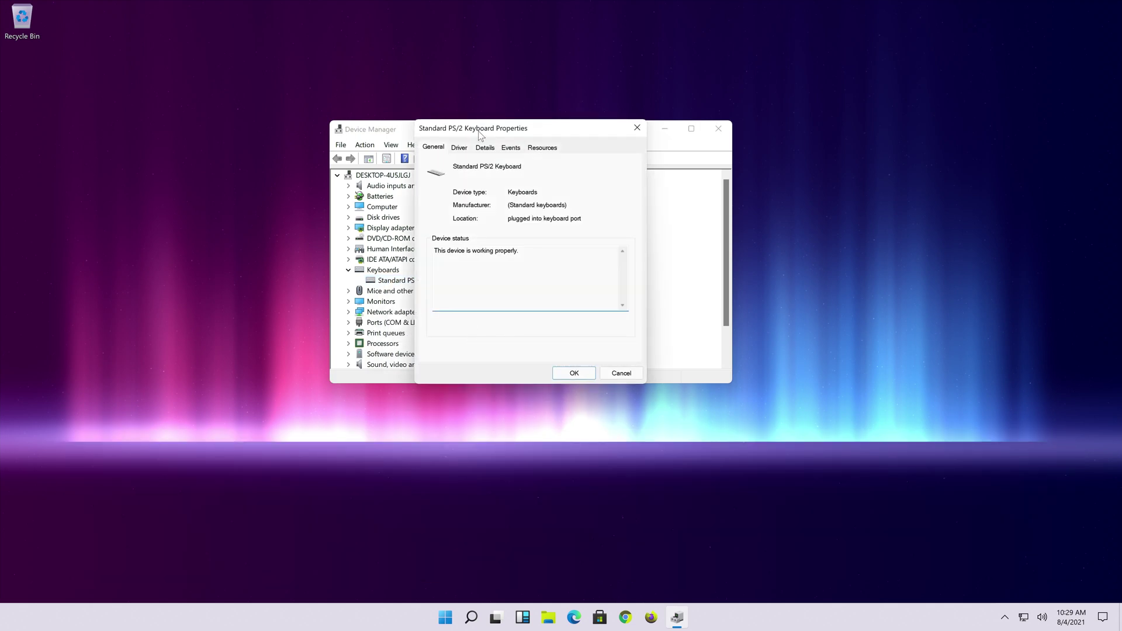
{"action": "left_click", "coordinate": [459, 150]}
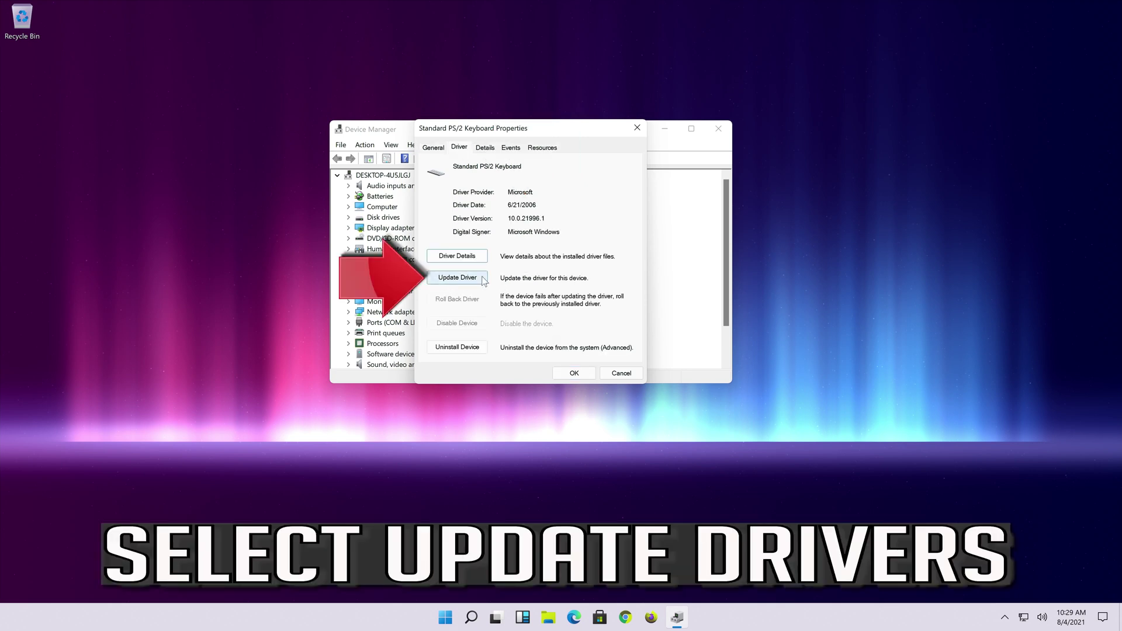
Step: Search automatically for a newer keyboard driver, find the best one installed, and close the wizard
{"action": "left_click", "coordinate": [455, 280]}
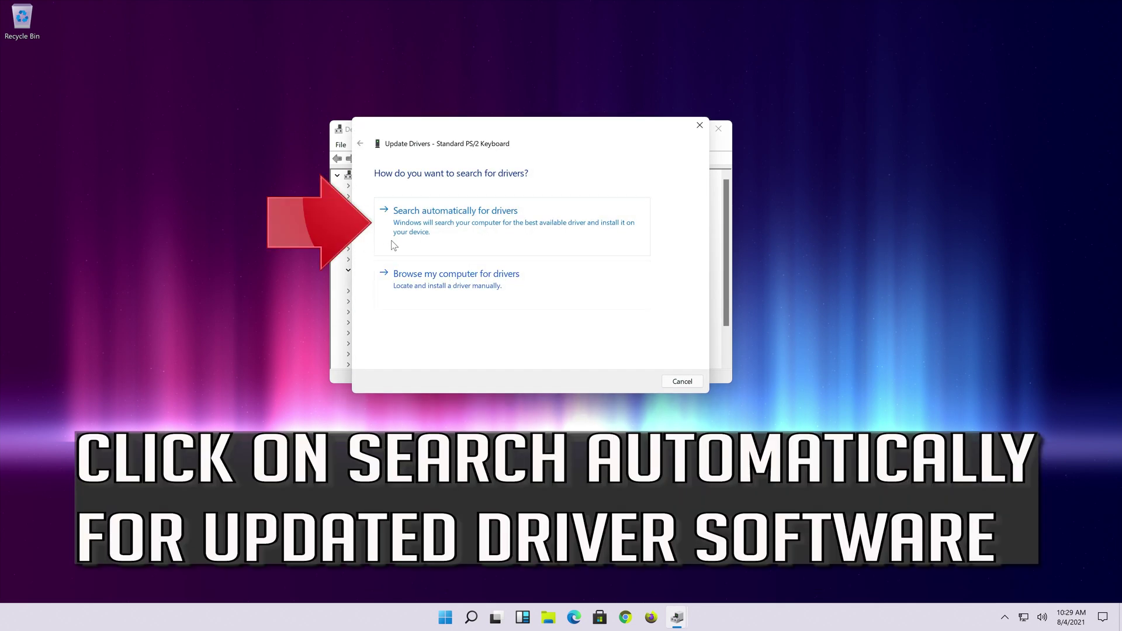
{"action": "left_click", "coordinate": [478, 232]}
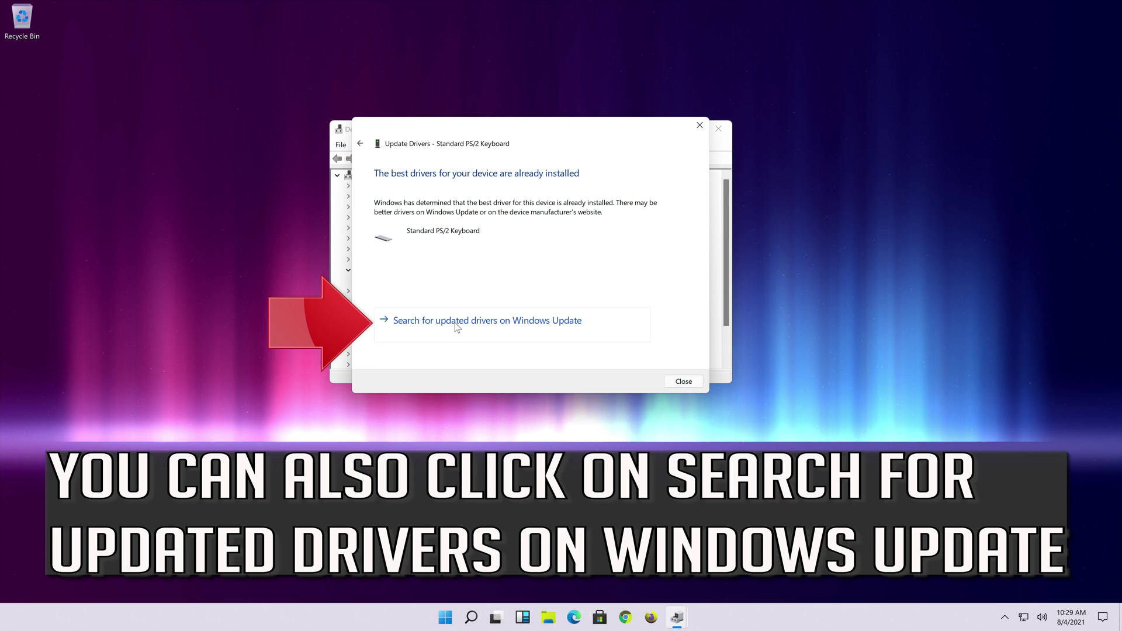
{"action": "key", "text": "Escape"}
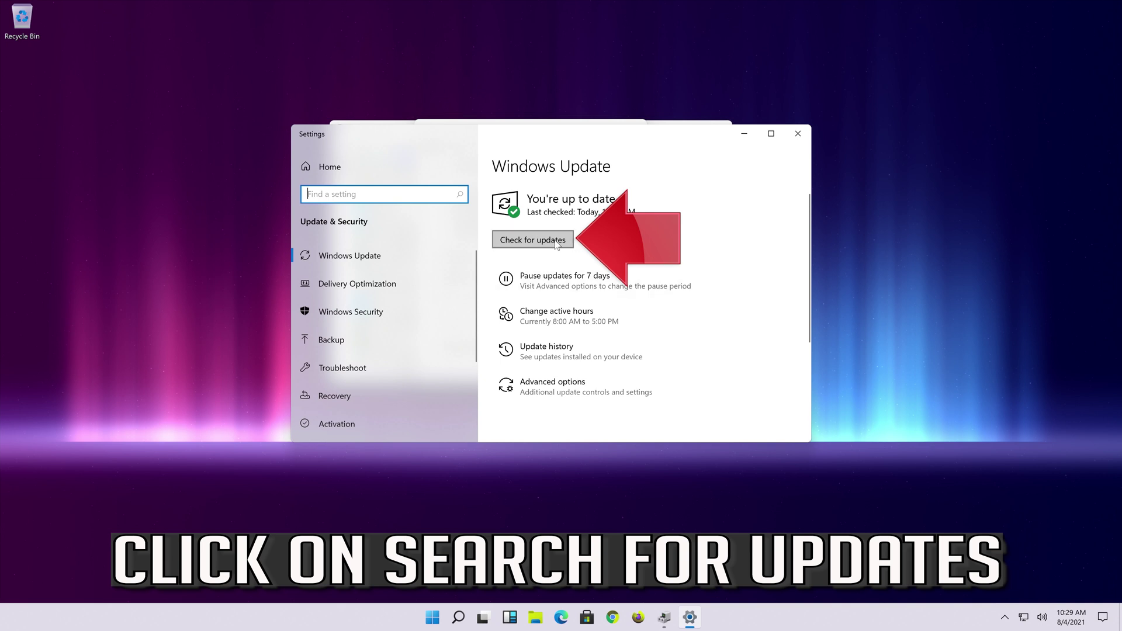
Step: Run Check for updates in Windows Update
{"action": "left_click", "coordinate": [557, 244]}
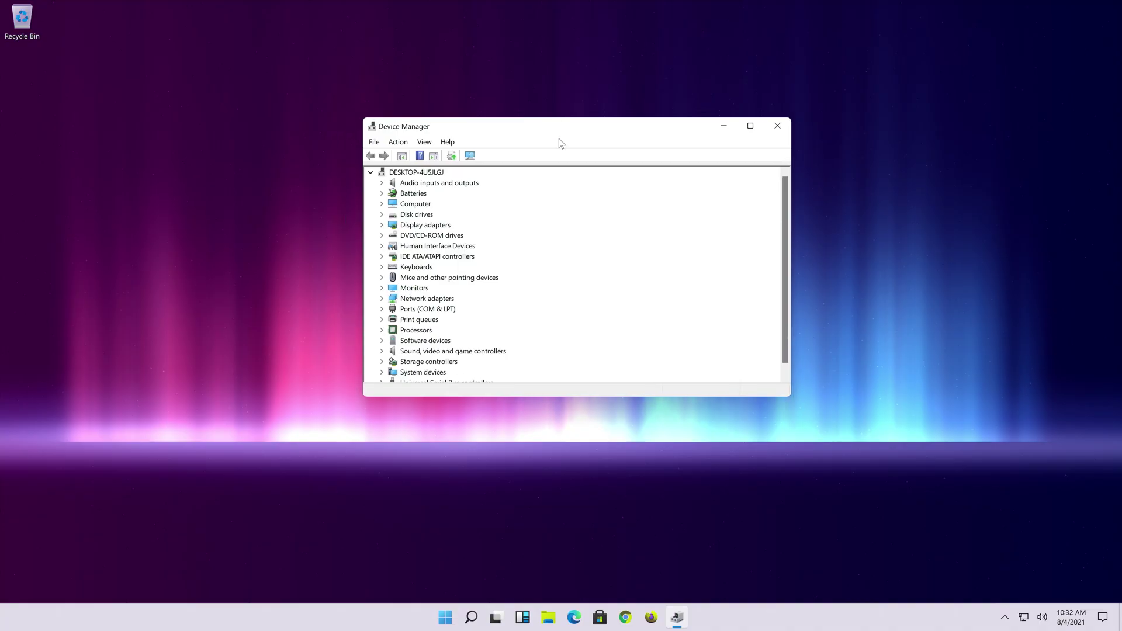
Step: Uninstall the Standard PS/2 Keyboard from its Driver tab and confirm the removal
{"action": "left_click", "coordinate": [421, 268]}
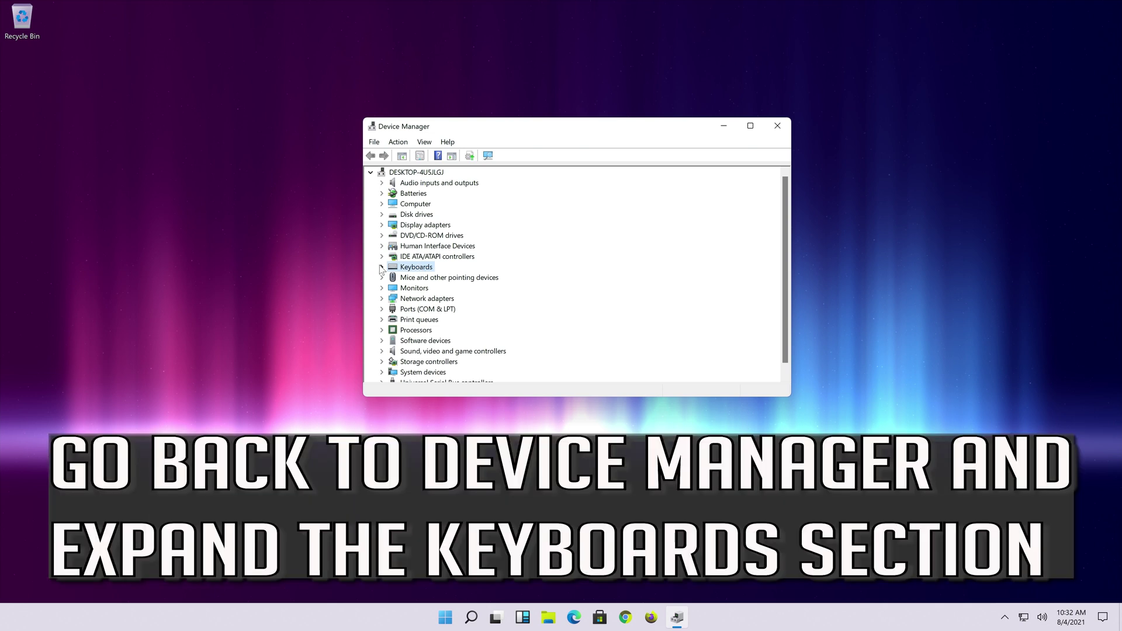
{"action": "left_click", "coordinate": [381, 267]}
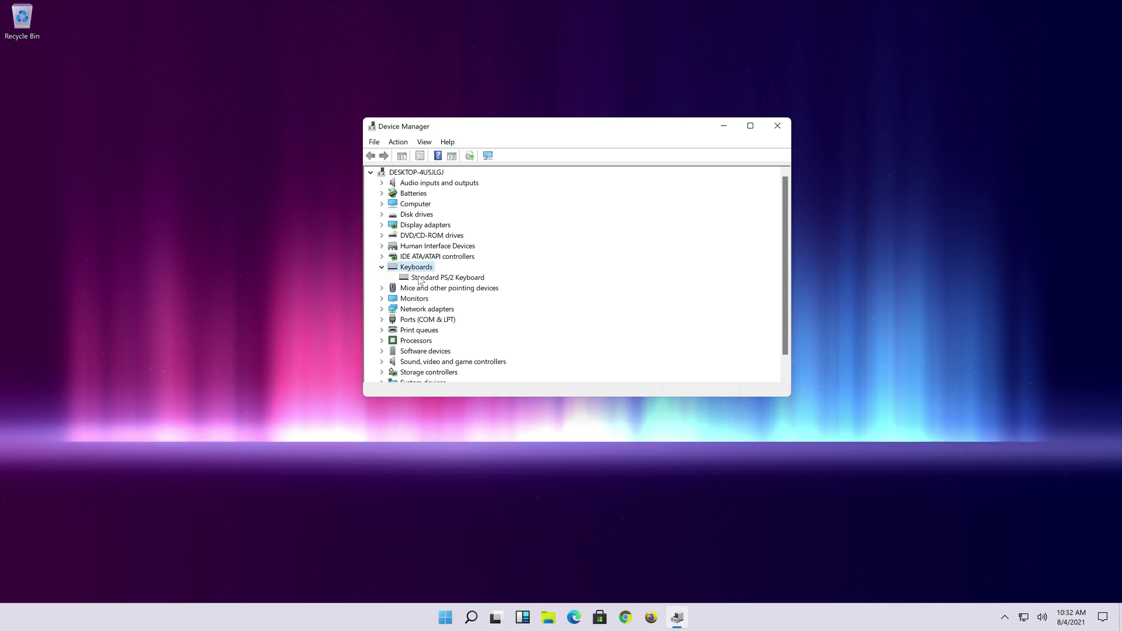
{"action": "left_click", "coordinate": [419, 278]}
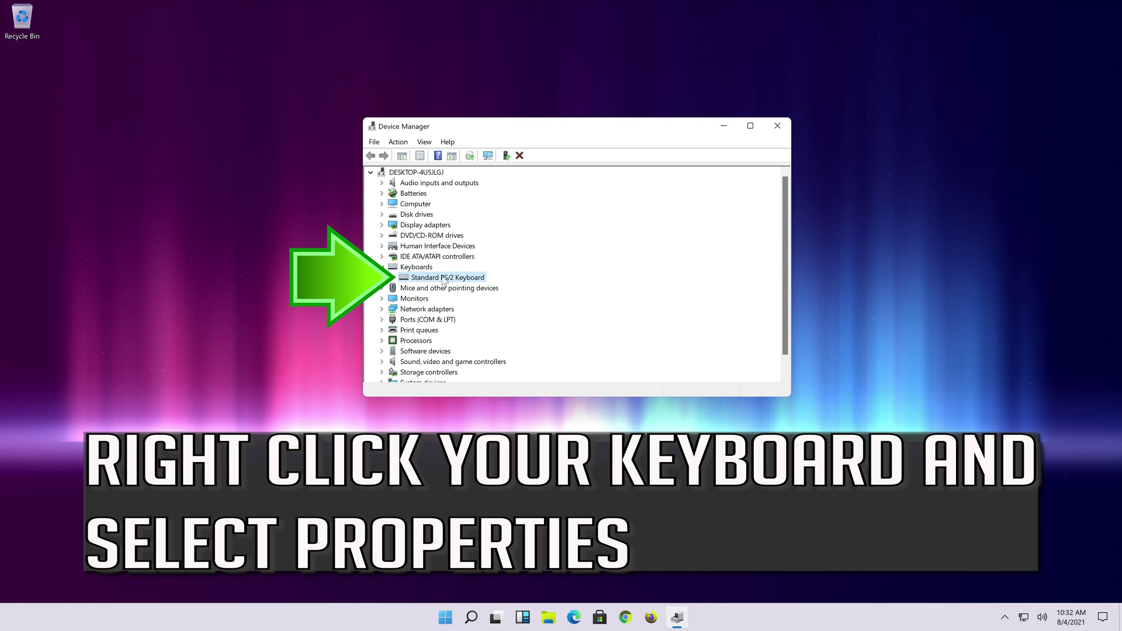
{"action": "right_click", "coordinate": [465, 278]}
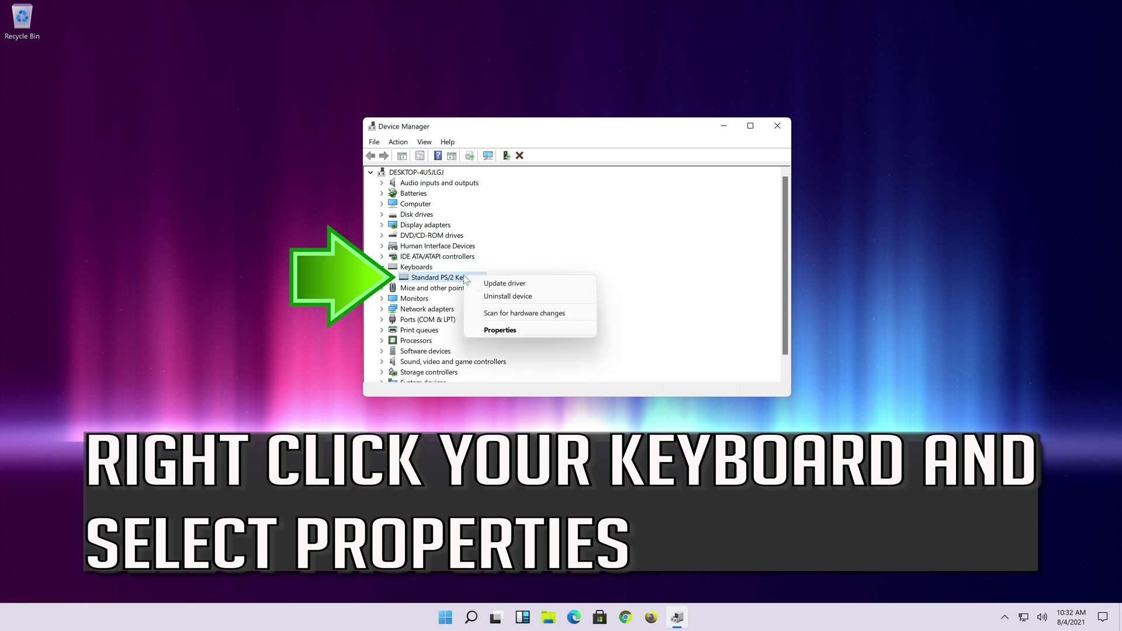
{"action": "left_click", "coordinate": [501, 331]}
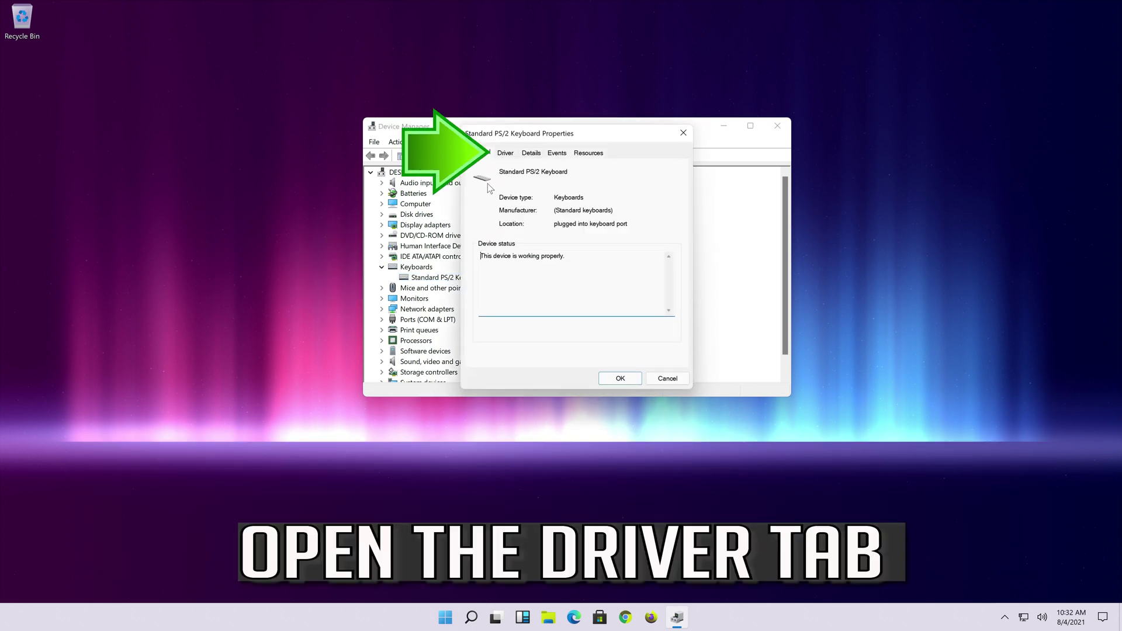
{"action": "left_click", "coordinate": [511, 153]}
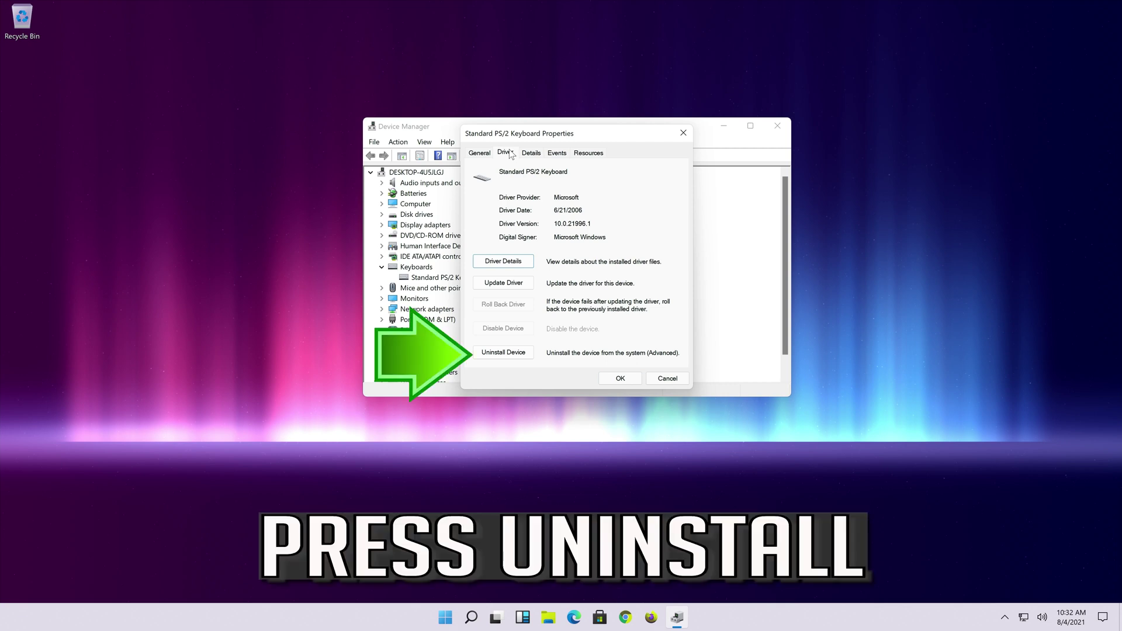
{"action": "left_click", "coordinate": [504, 352]}
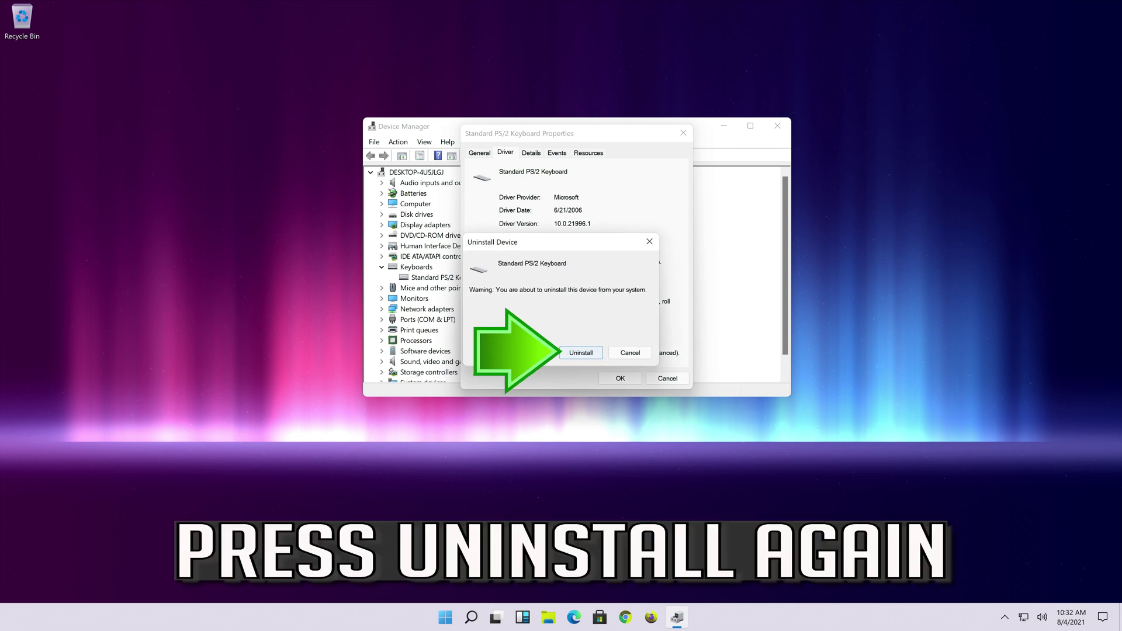
{"action": "left_click", "coordinate": [581, 353]}
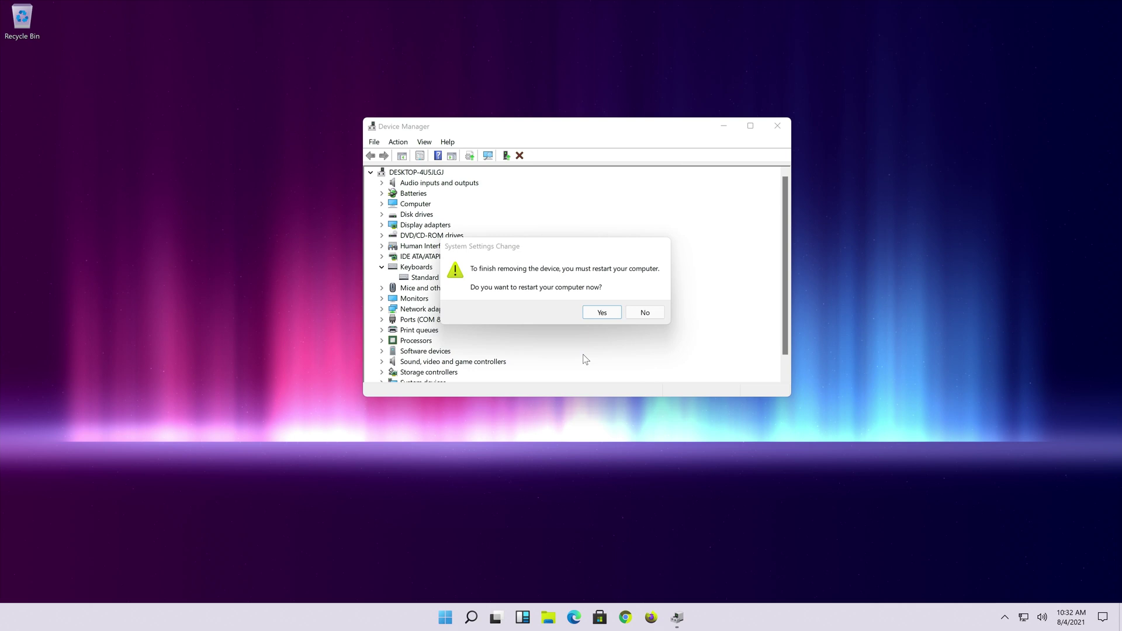
Step: Accept the restart prompt, then launch Update Driver for the Standard PS/2 Keyboard
{"action": "left_click", "coordinate": [602, 313]}
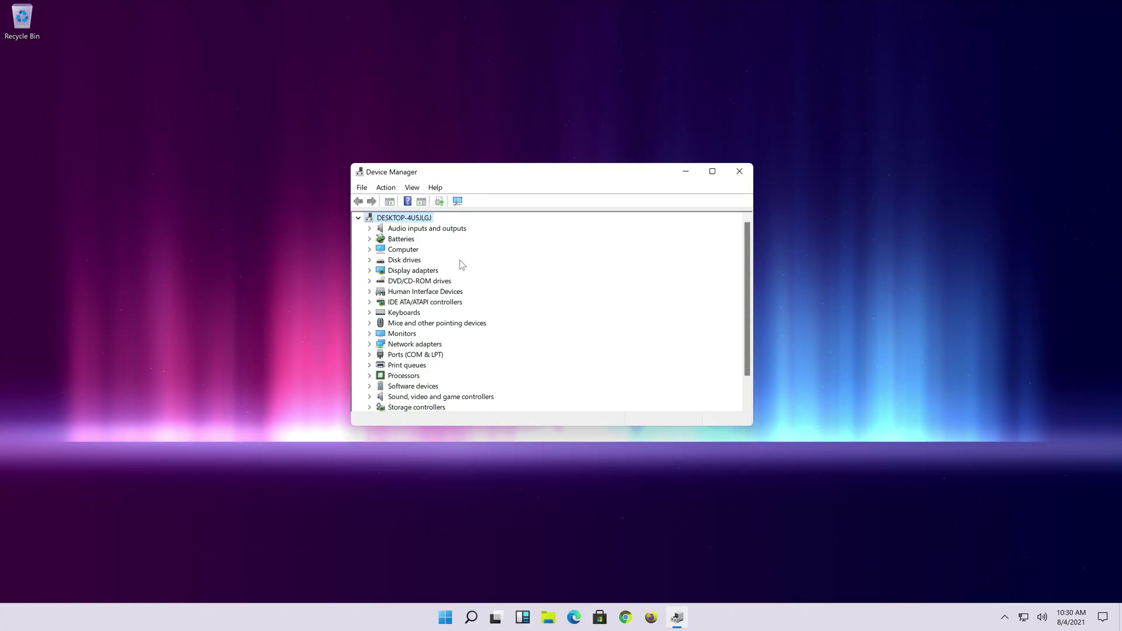
{"action": "left_click", "coordinate": [370, 313]}
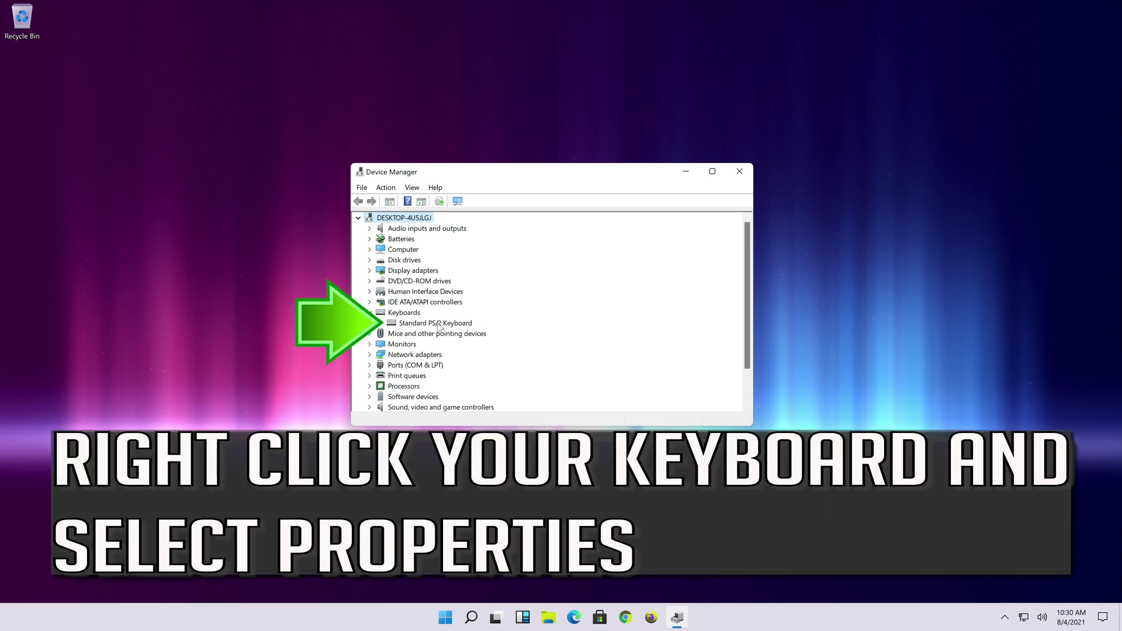
{"action": "right_click", "coordinate": [439, 325]}
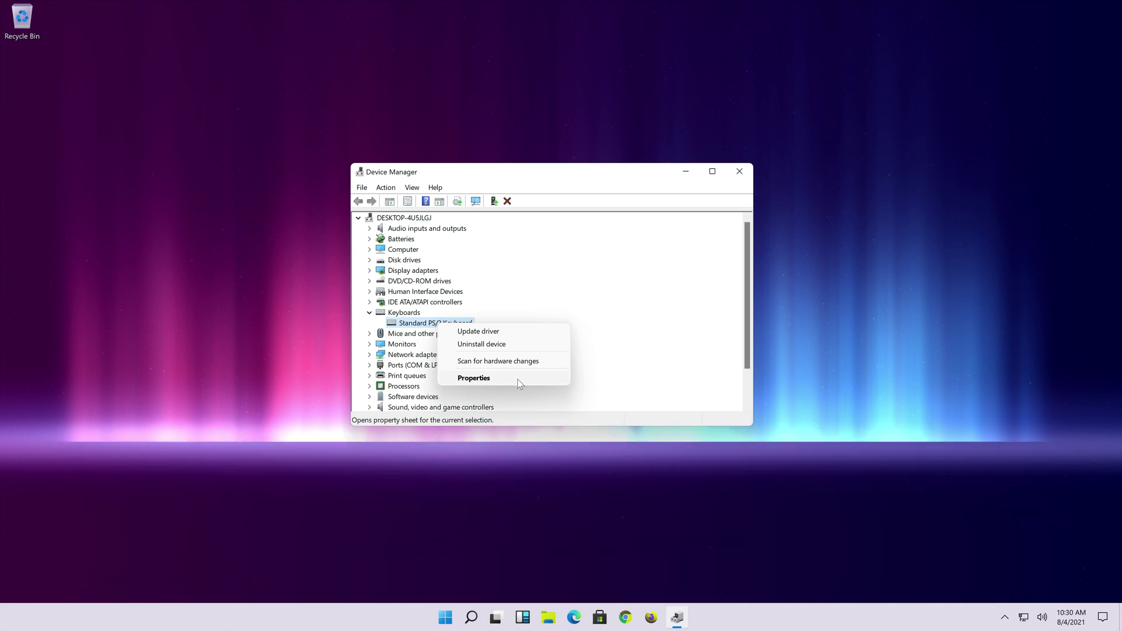
{"action": "left_click", "coordinate": [518, 380]}
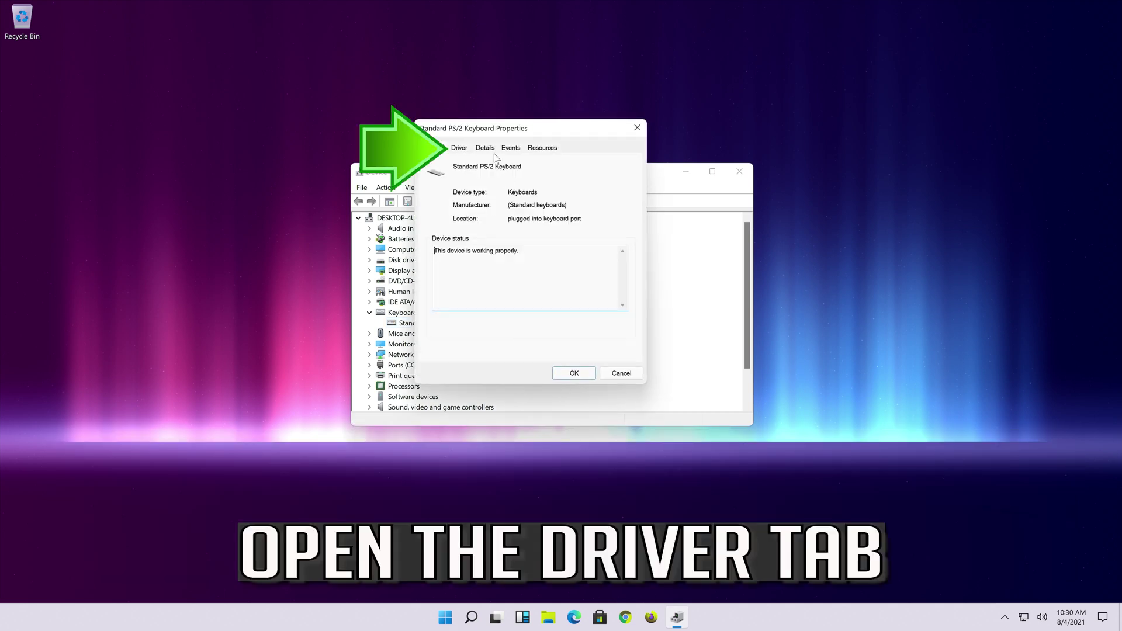
{"action": "left_click", "coordinate": [459, 148]}
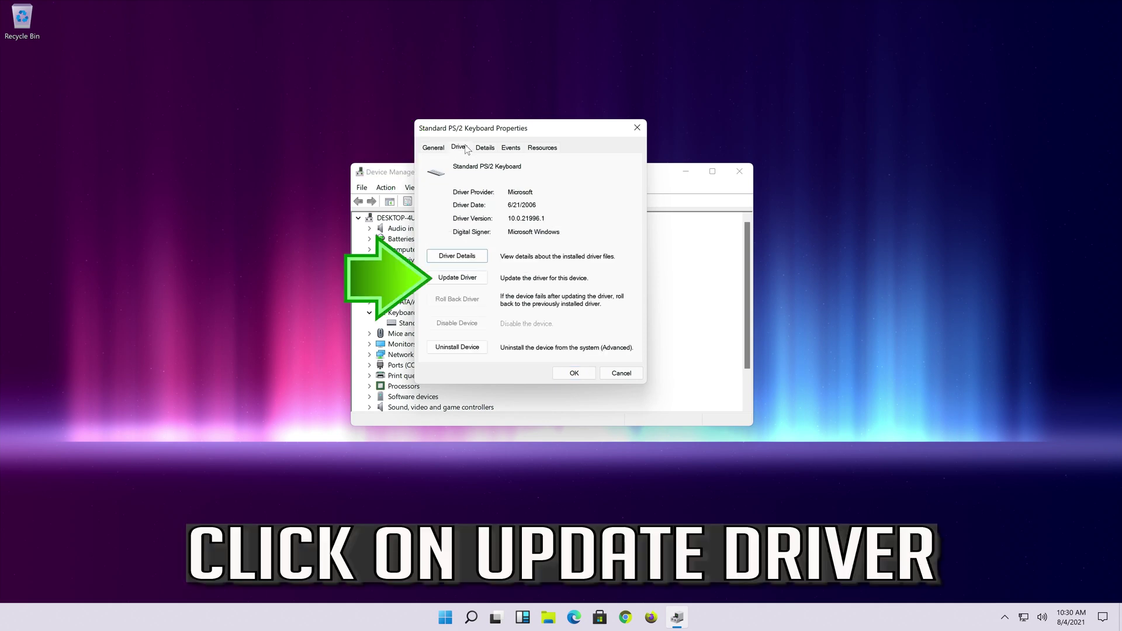
{"action": "left_click", "coordinate": [470, 279]}
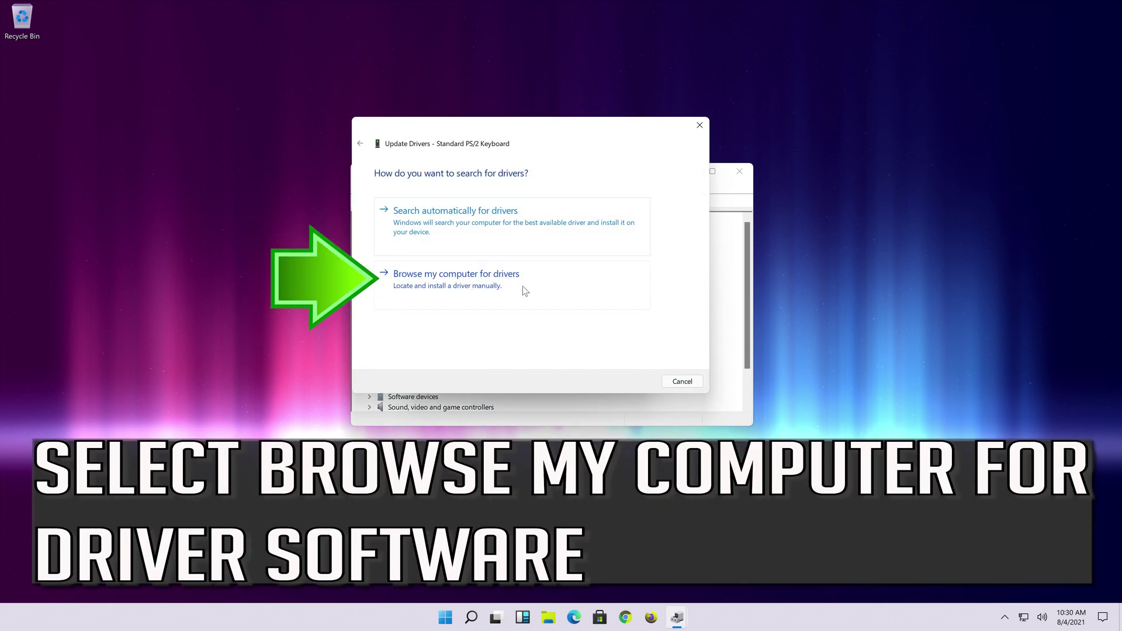
Step: Manually pick and install the Standard PS/2 Keyboard driver from the compatible hardware list
{"action": "left_click", "coordinate": [428, 288]}
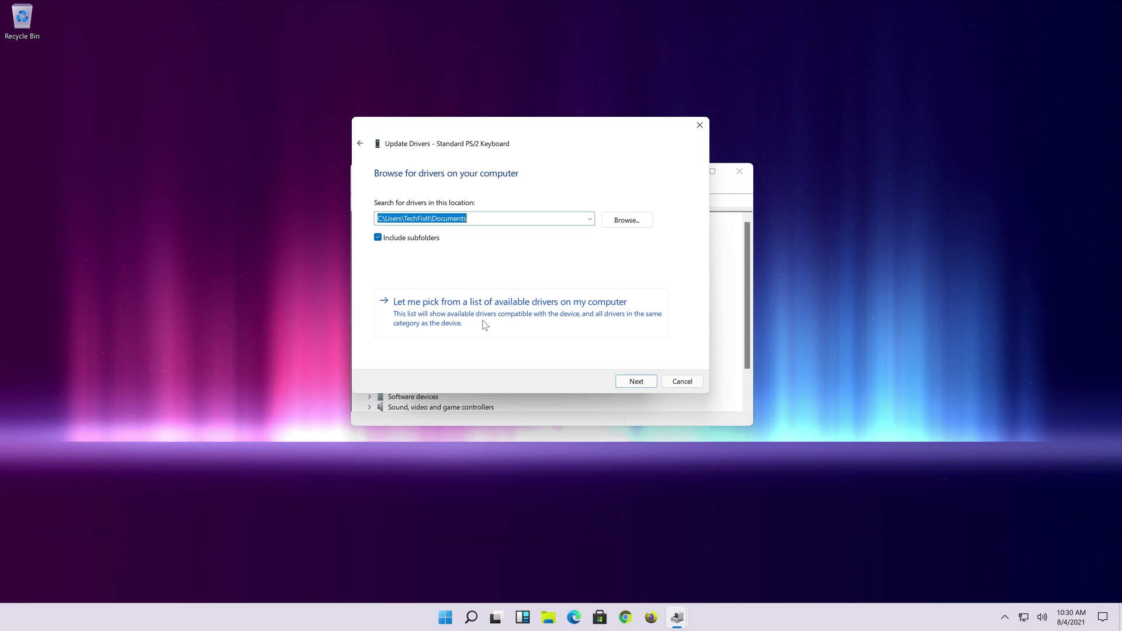
{"action": "left_click", "coordinate": [484, 325]}
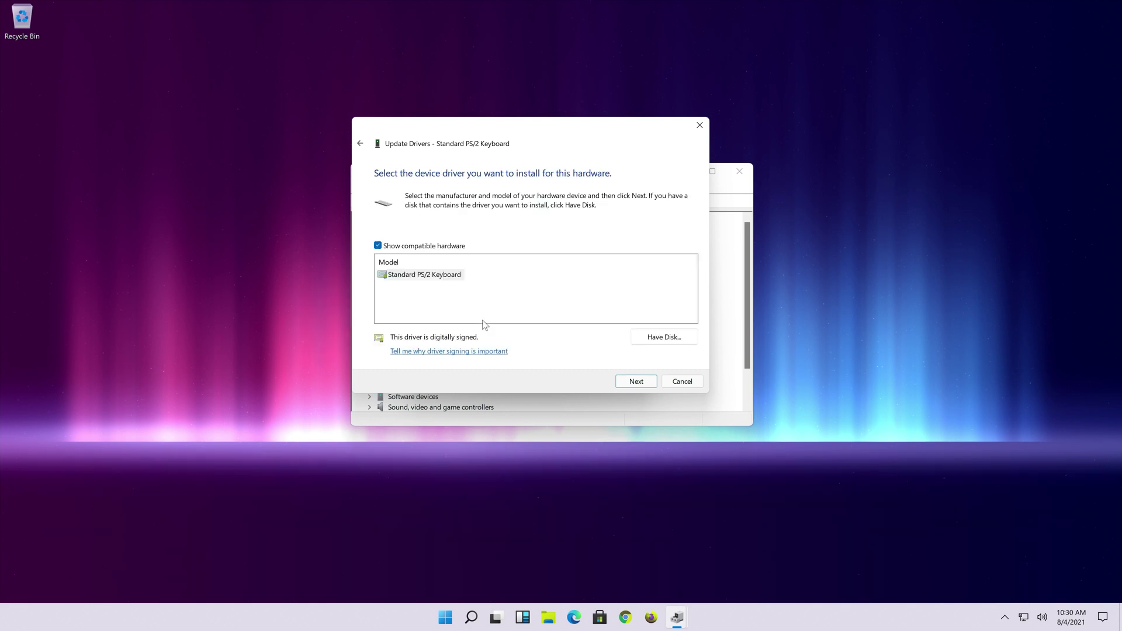
{"action": "left_click", "coordinate": [426, 276]}
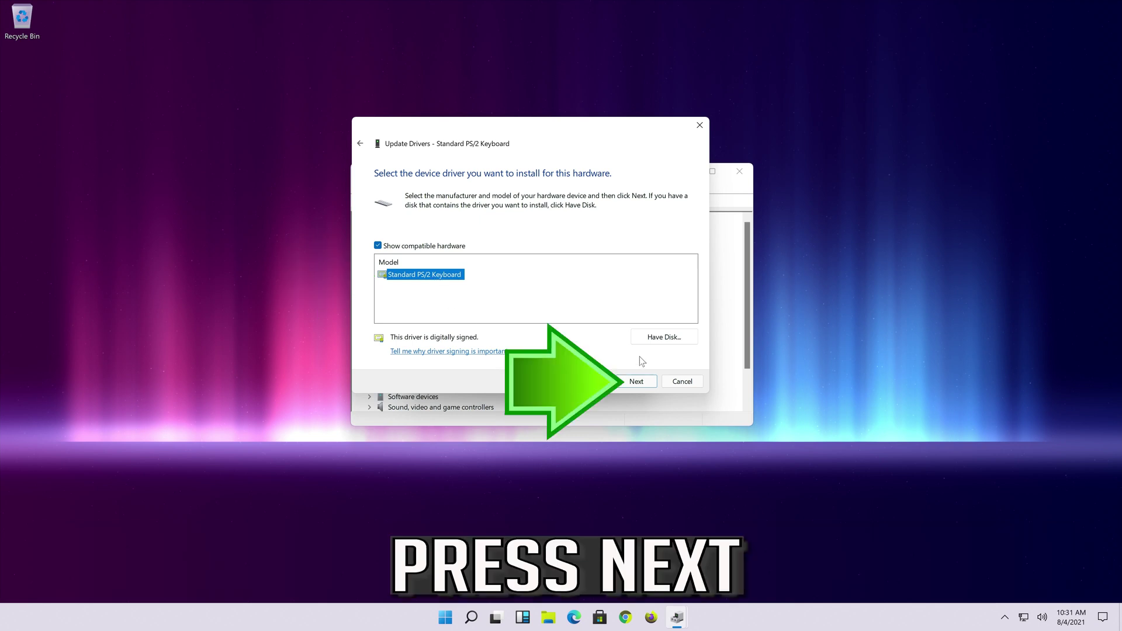
{"action": "left_click", "coordinate": [633, 386]}
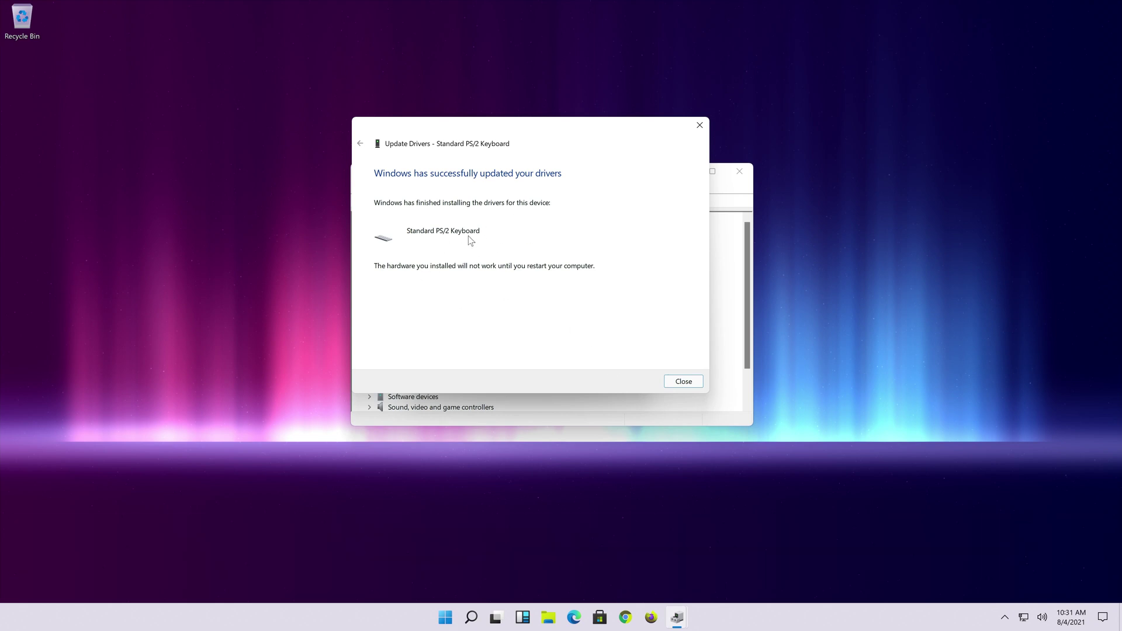
Step: Close the success page and keyboard properties, then restart the computer
{"action": "left_click", "coordinate": [681, 381]}
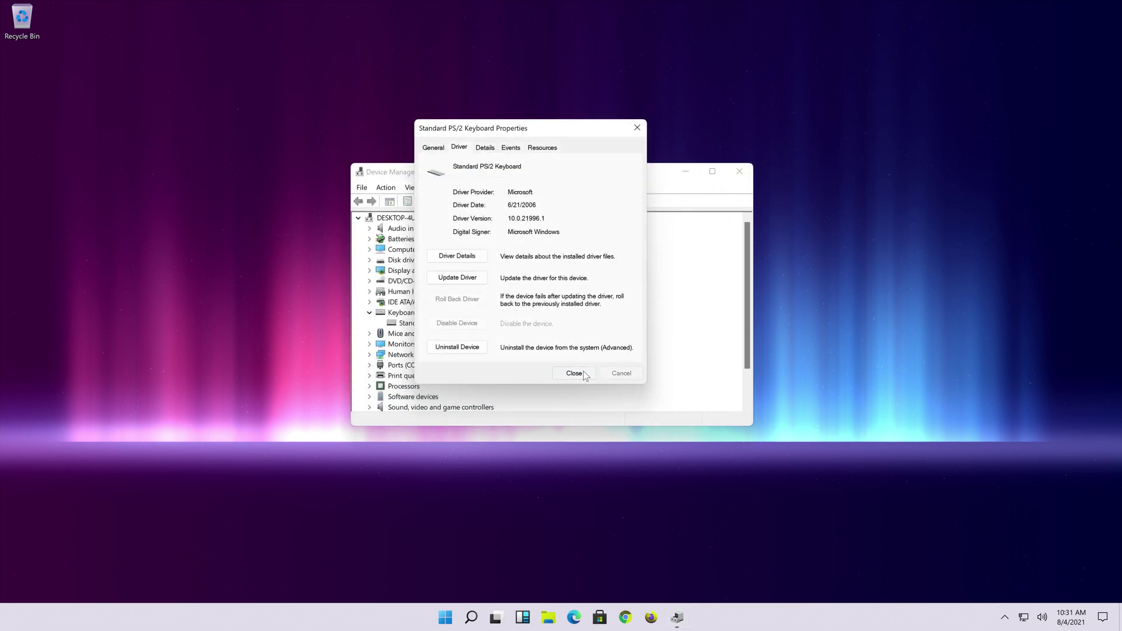
{"action": "left_click", "coordinate": [574, 373]}
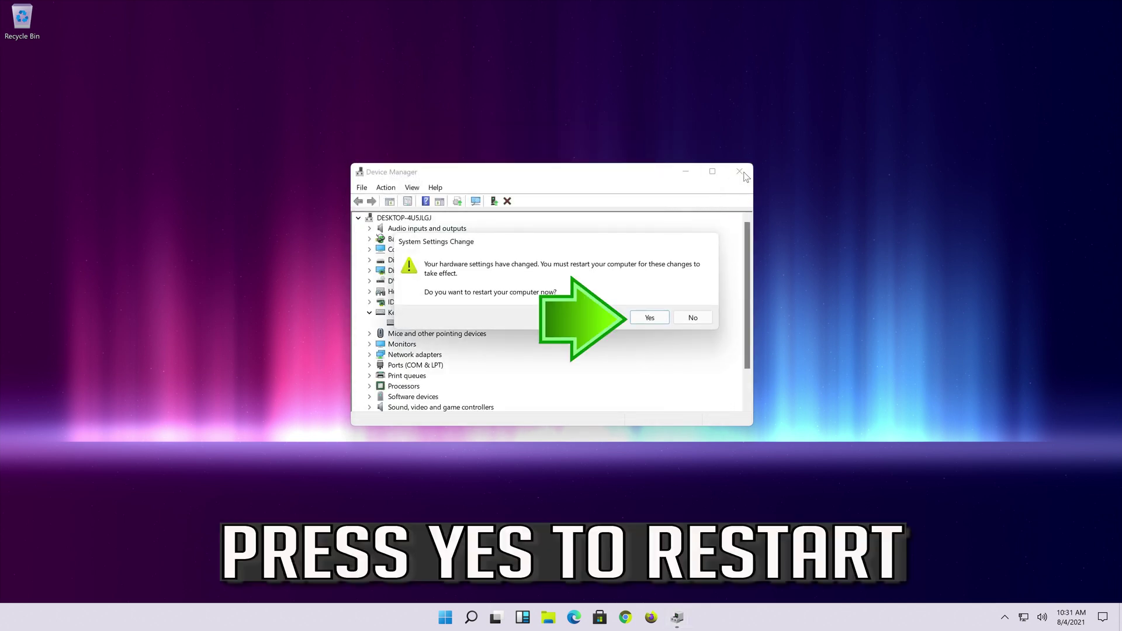
{"action": "left_click", "coordinate": [650, 318]}
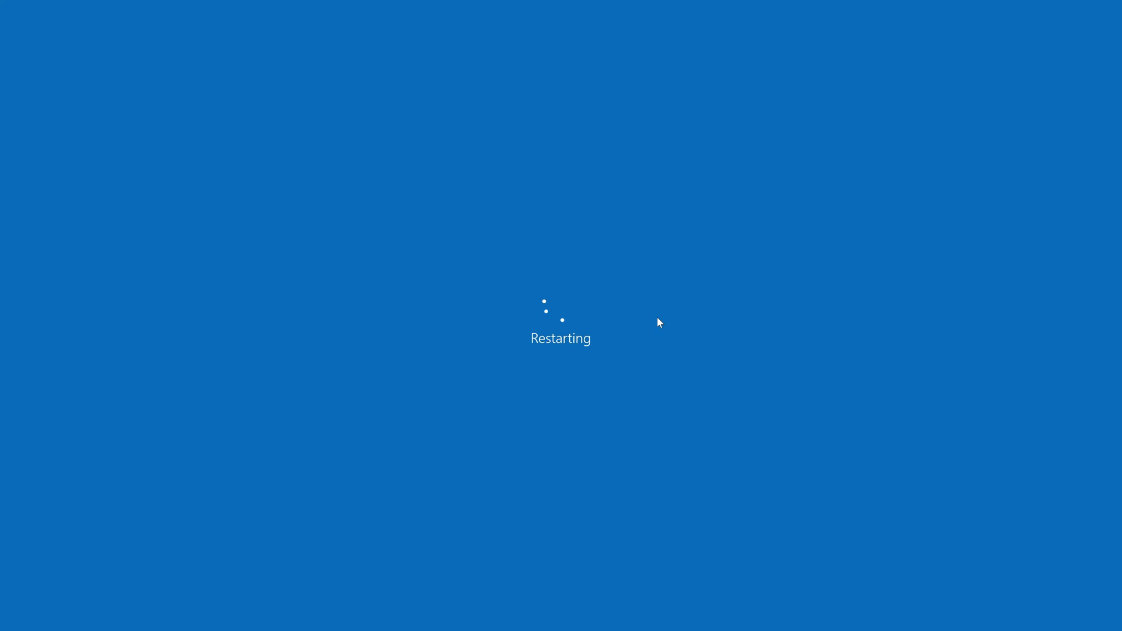